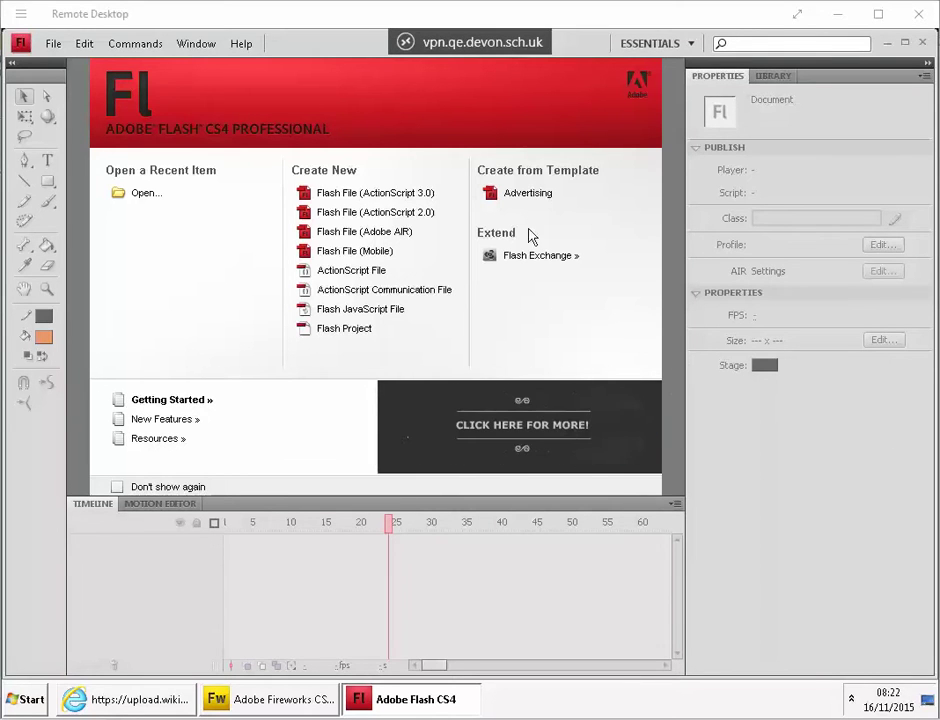
# Create a new Flash File (ActionScript 3.0) document from the start page
pyautogui.click(409, 197)
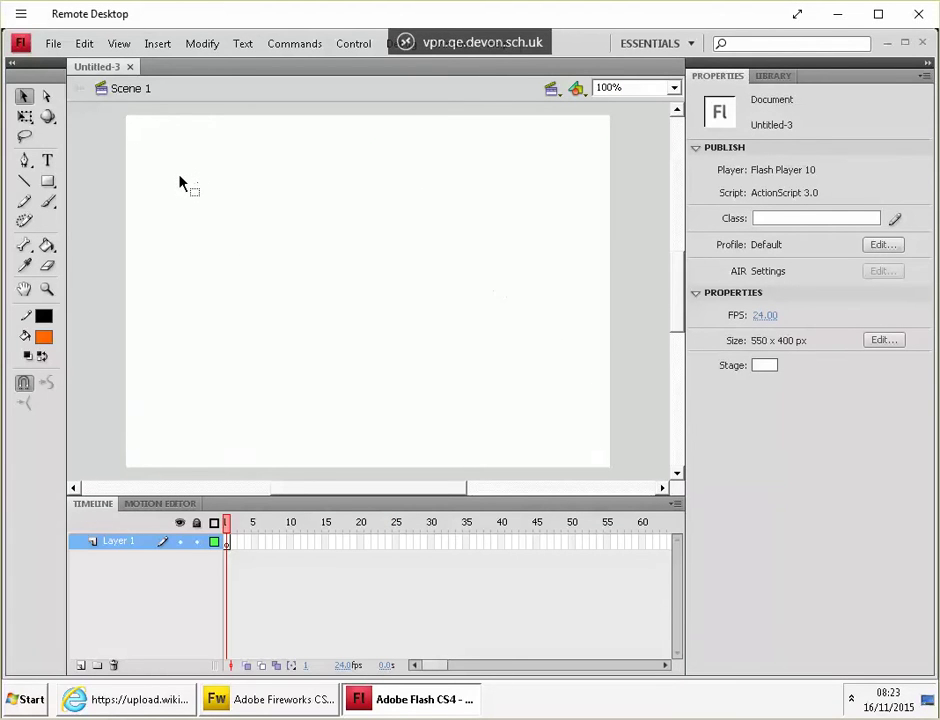
# Type the static text MILES on the stage with the Text tool
pyautogui.click(47, 163)
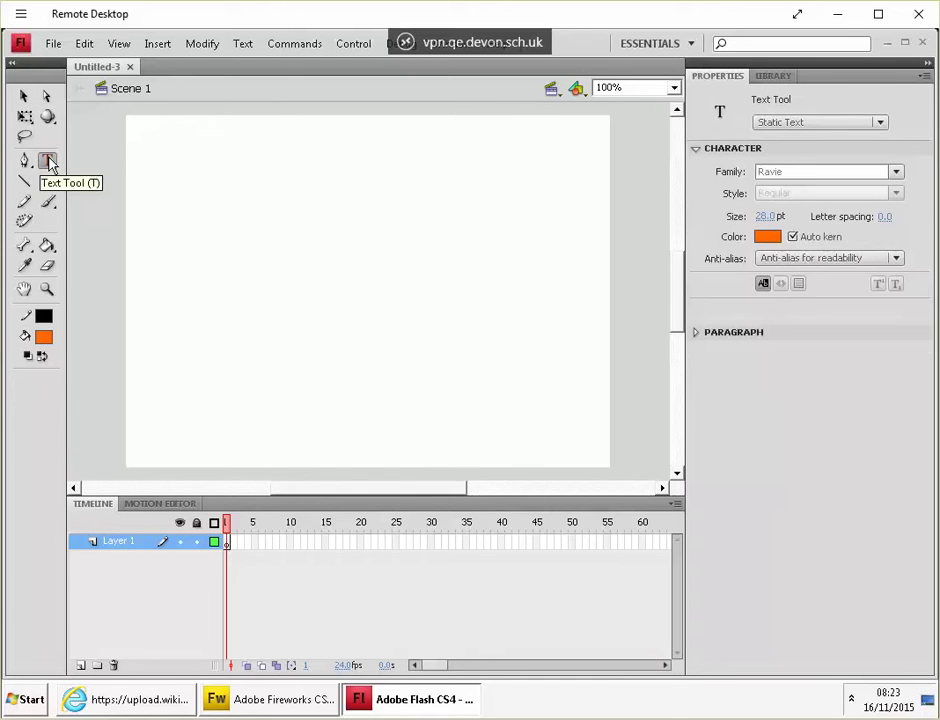
pyautogui.click(258, 287)
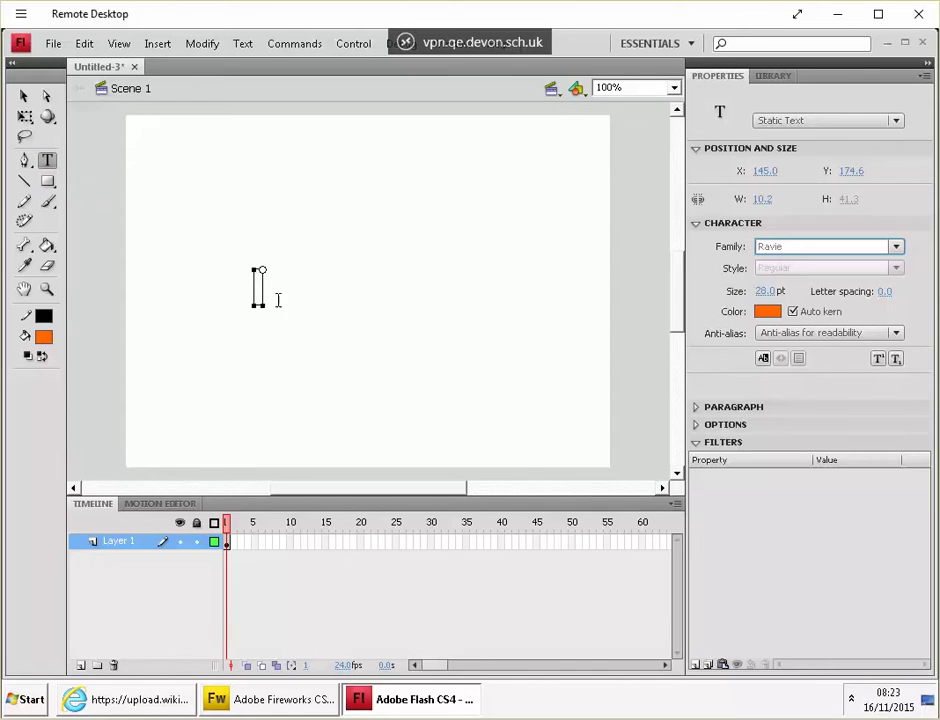
pyautogui.write('MILES')
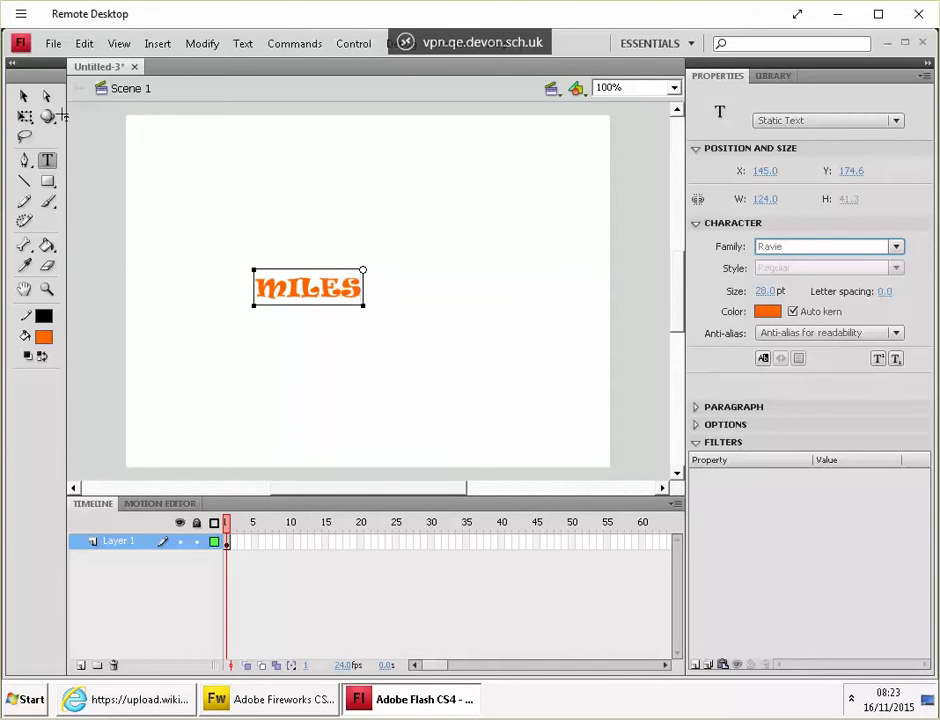
pyautogui.press('Escape')
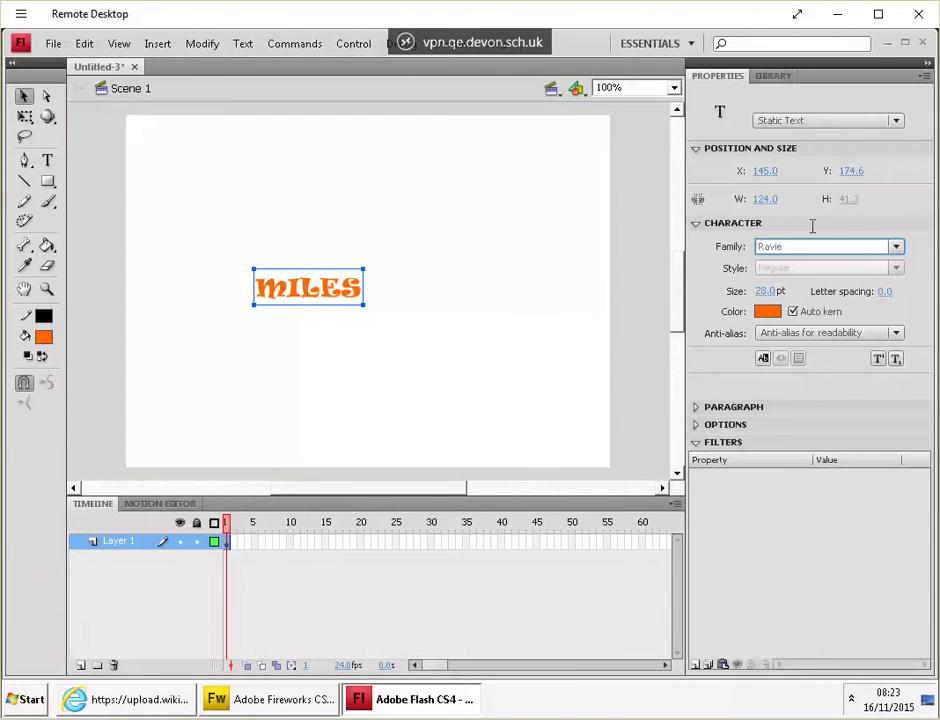
# Set MILES to Rockwell Extra Bold at 81 pt and move it near the stage centre
pyautogui.click(897, 252)
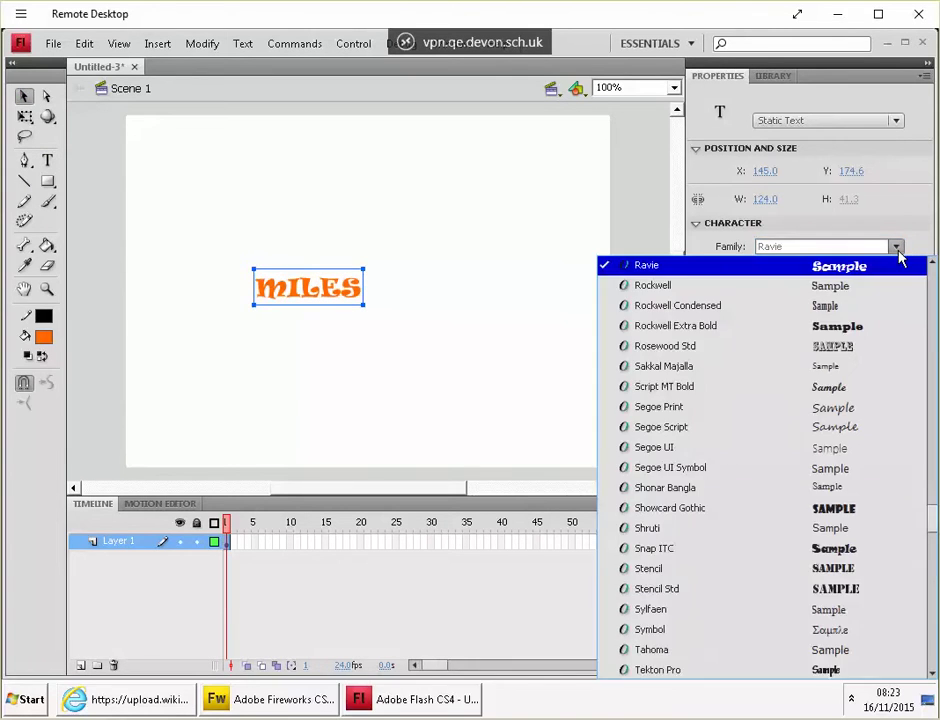
pyautogui.click(864, 328)
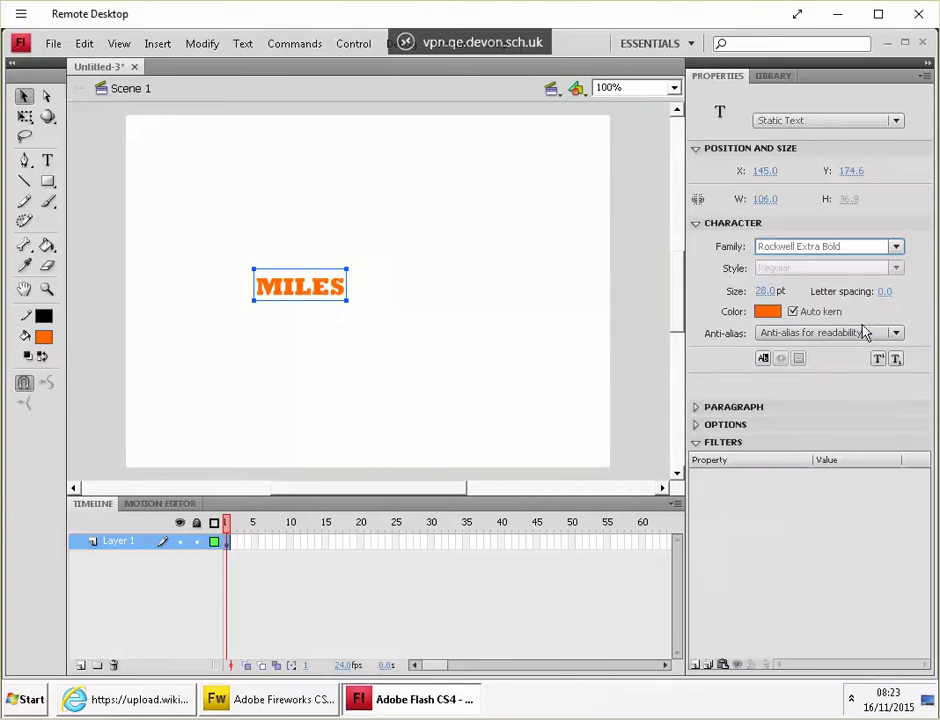
pyautogui.moveTo(768, 292); pyautogui.dragTo(830, 293)
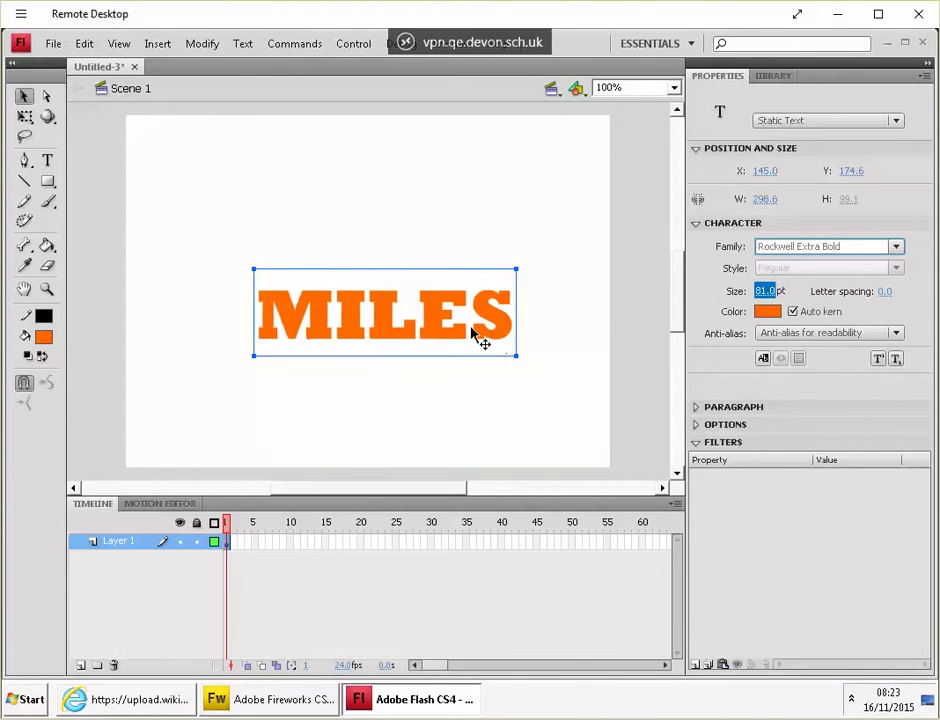
pyautogui.moveTo(438, 313); pyautogui.dragTo(434, 302)
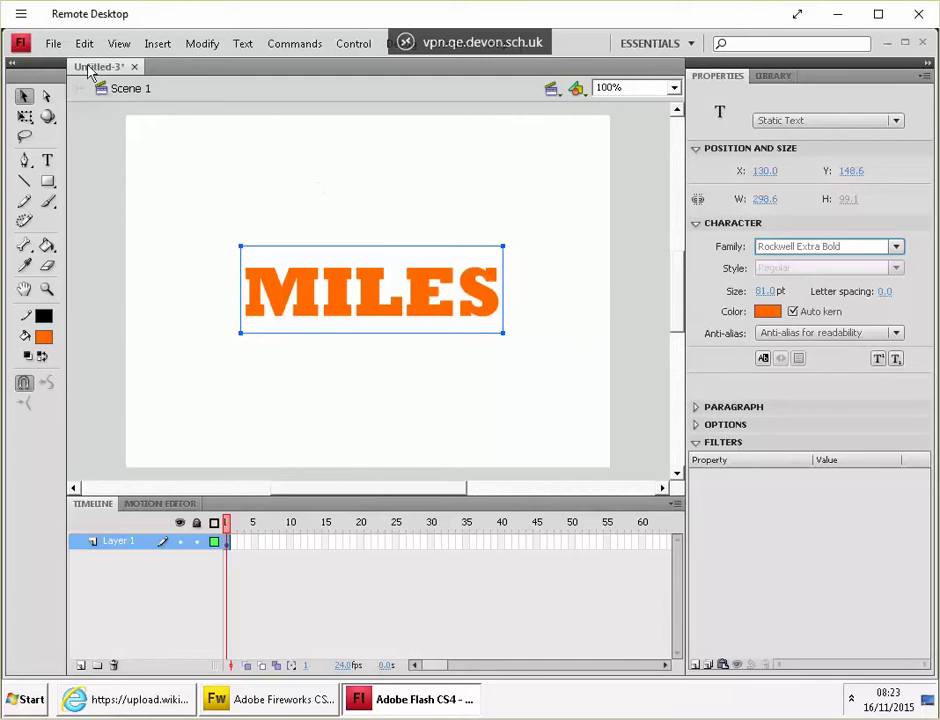
# Break MILES apart and distribute the letters to layers M, I, L, E and S
pyautogui.click(200, 44)
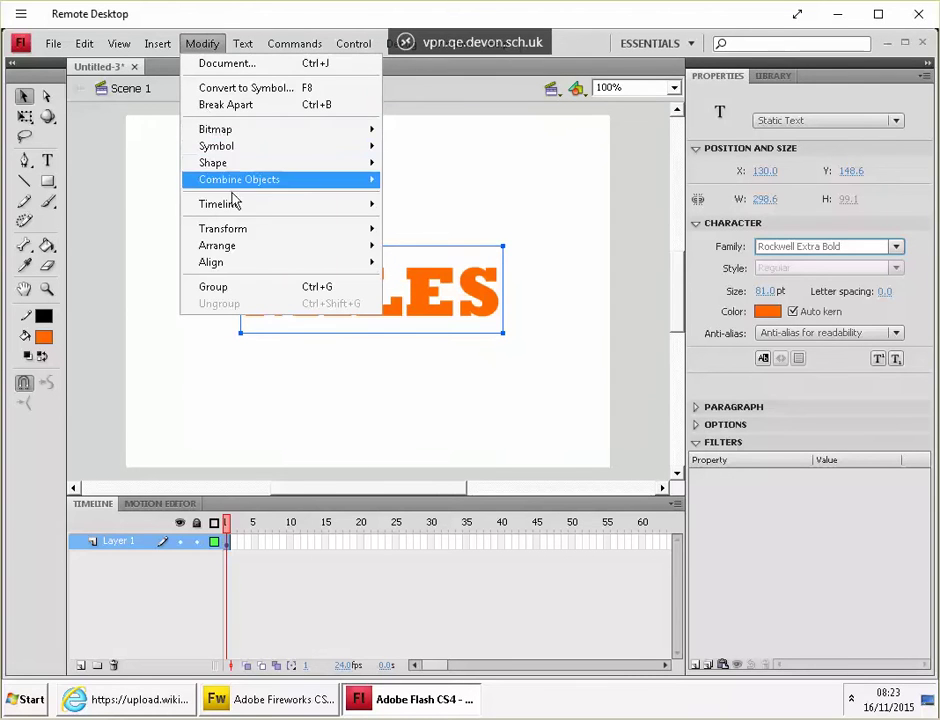
pyautogui.click(227, 110)
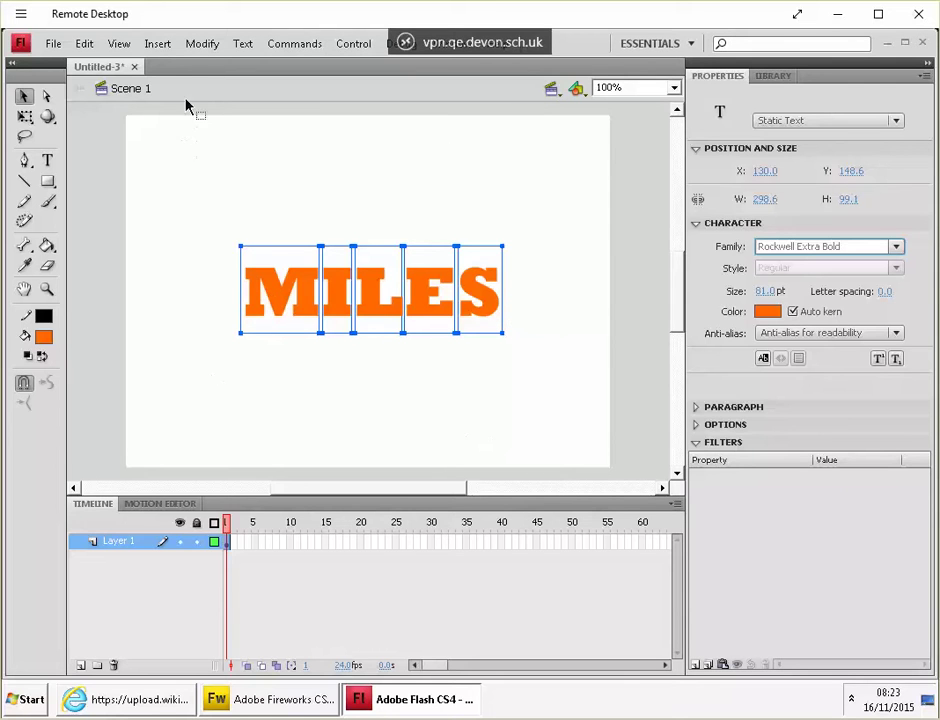
pyautogui.click(201, 45)
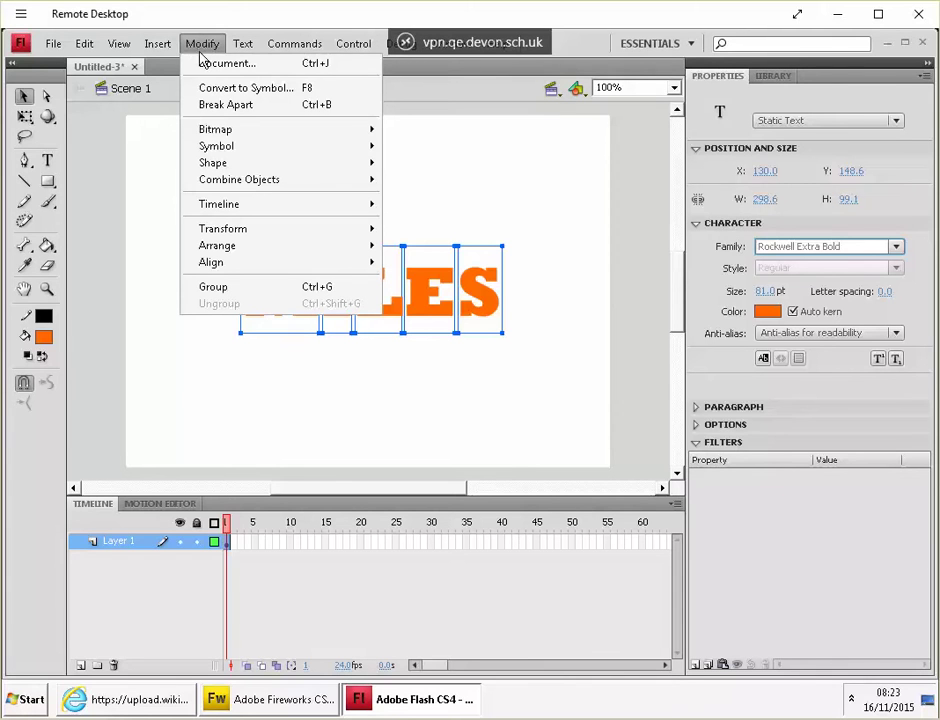
pyautogui.moveTo(245, 206)
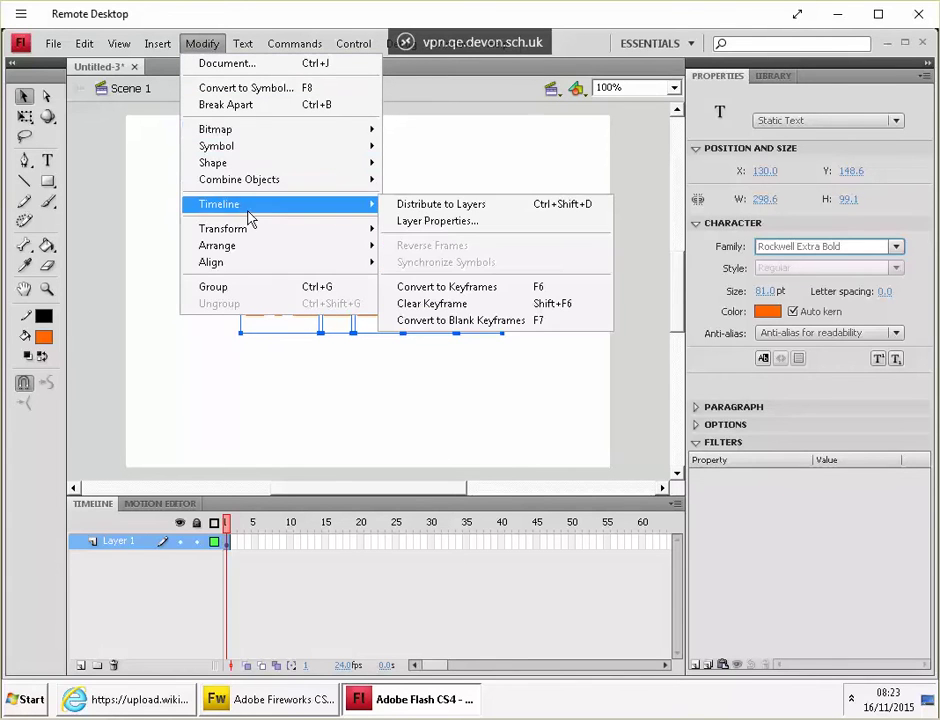
pyautogui.click(472, 206)
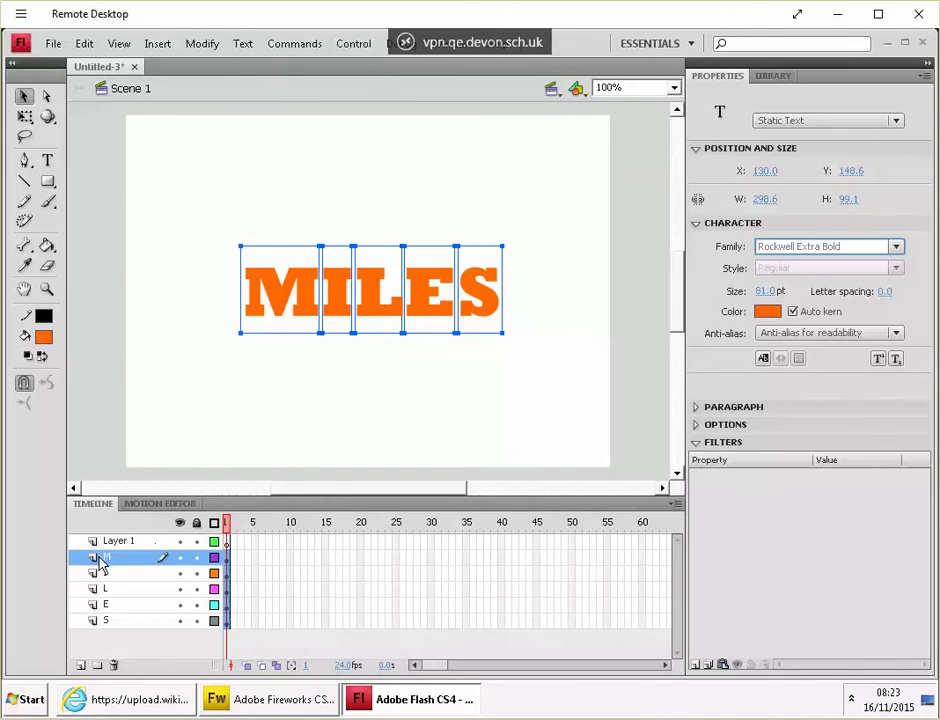
# Add motion tweens to the M and I letters
pyautogui.click(267, 403)
pyautogui.click(279, 310)
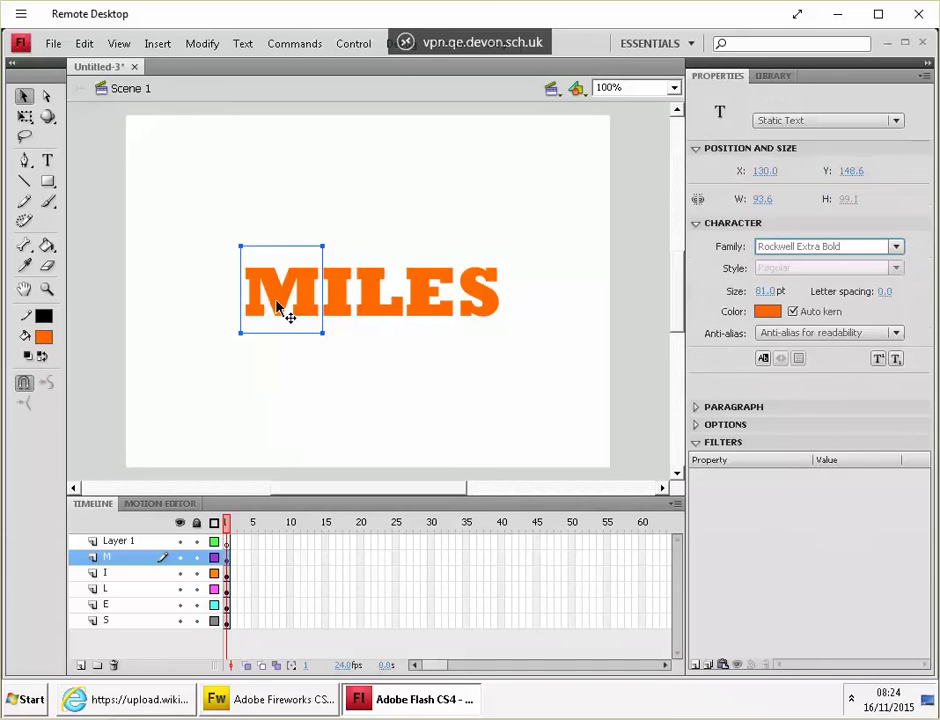
pyautogui.rightClick(268, 300)
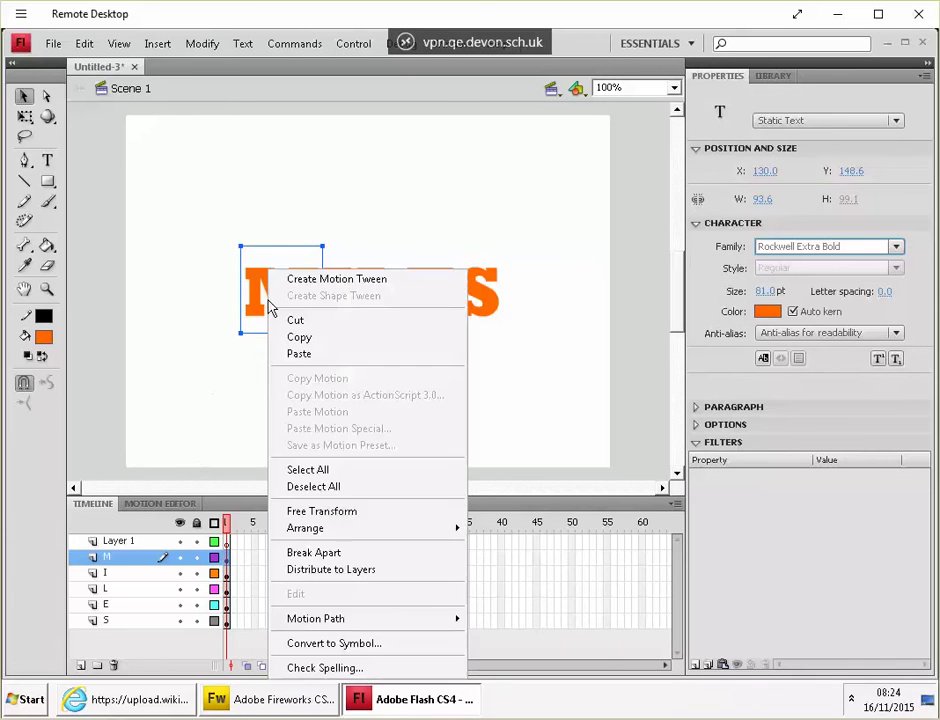
pyautogui.click(311, 281)
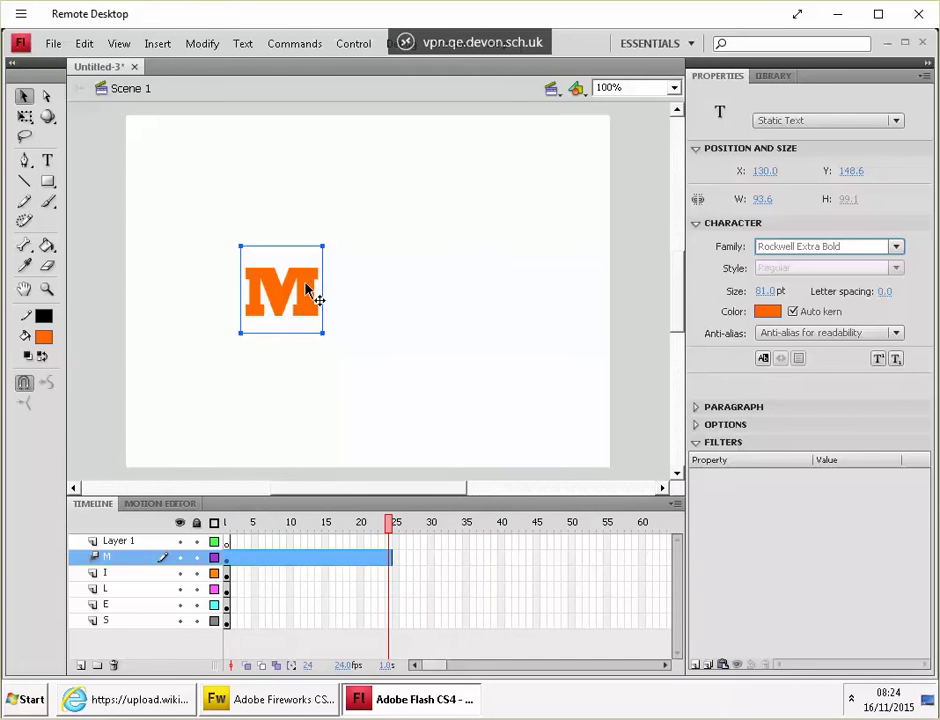
pyautogui.click(230, 574)
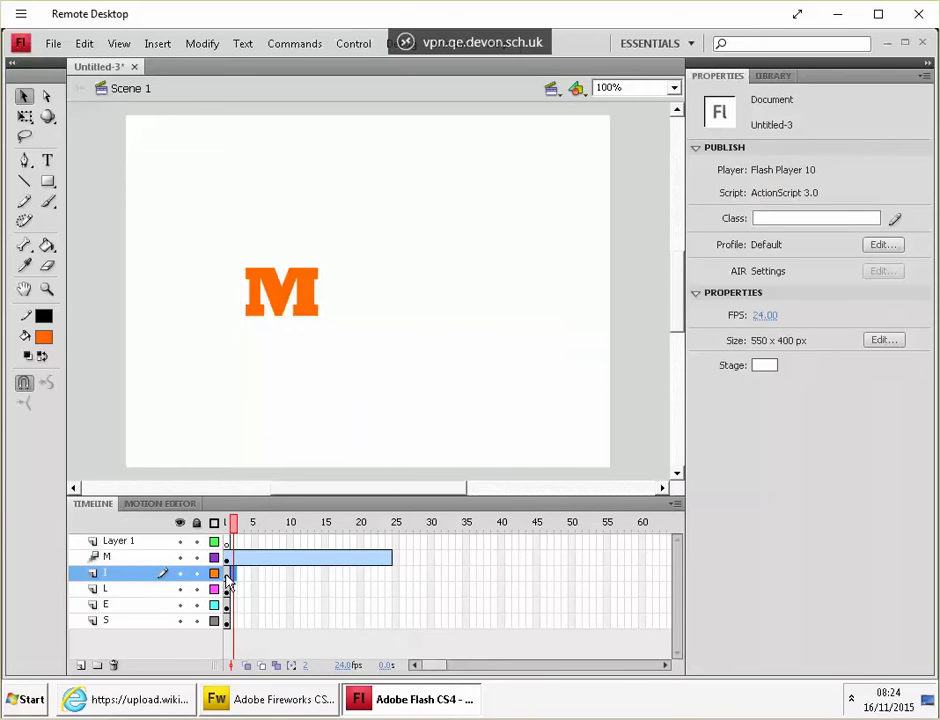
pyautogui.moveTo(228, 577); pyautogui.dragTo(313, 408)
pyautogui.rightClick(352, 268)
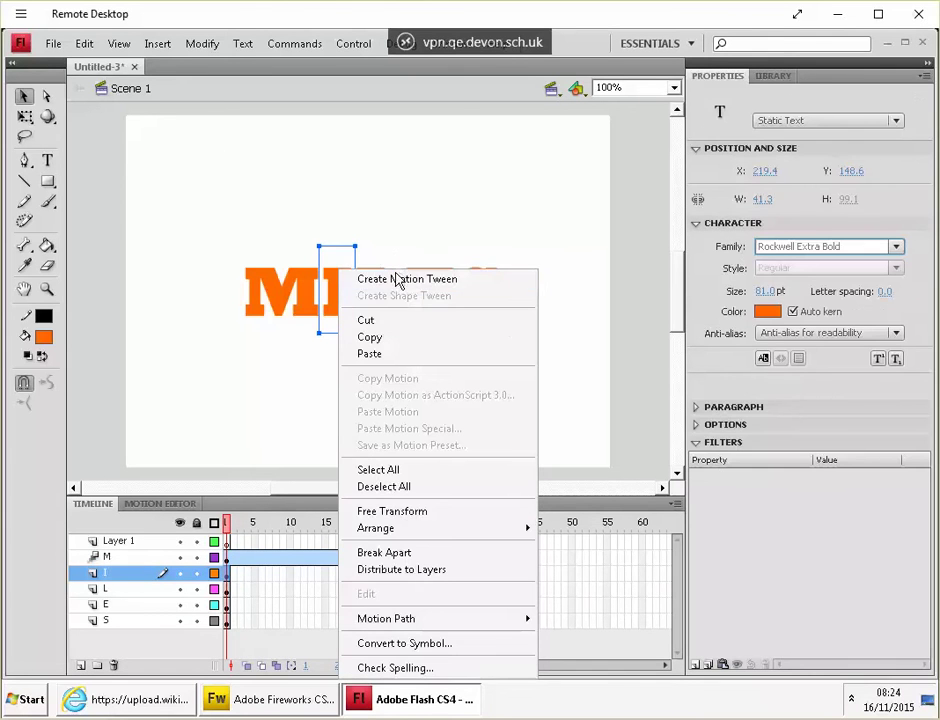
pyautogui.click(392, 277)
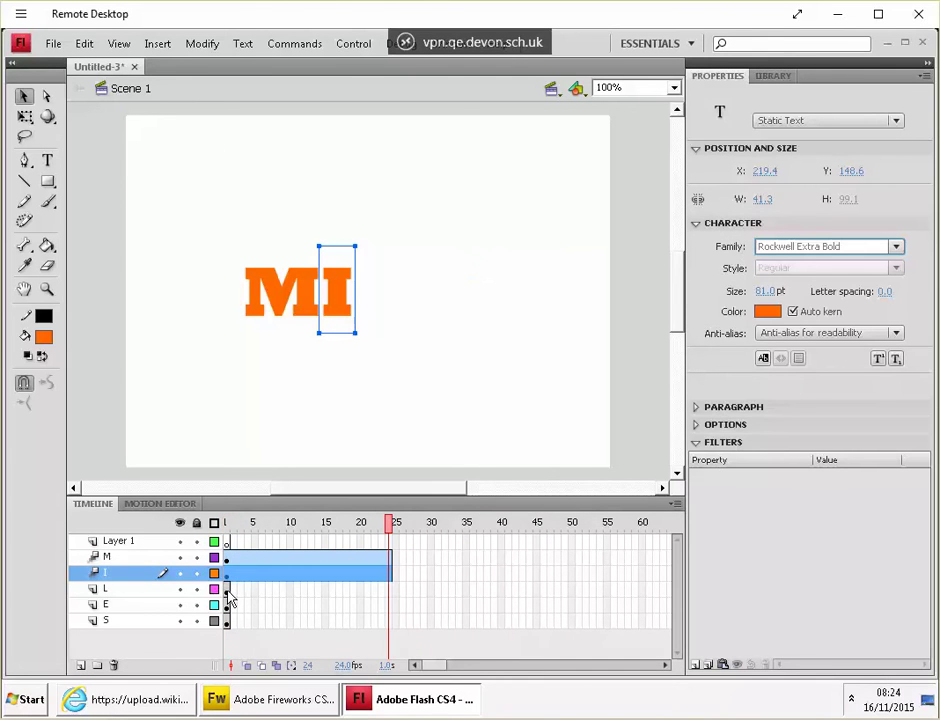
# Add motion tweens to the L, E and S letters on their layers
pyautogui.click(228, 590)
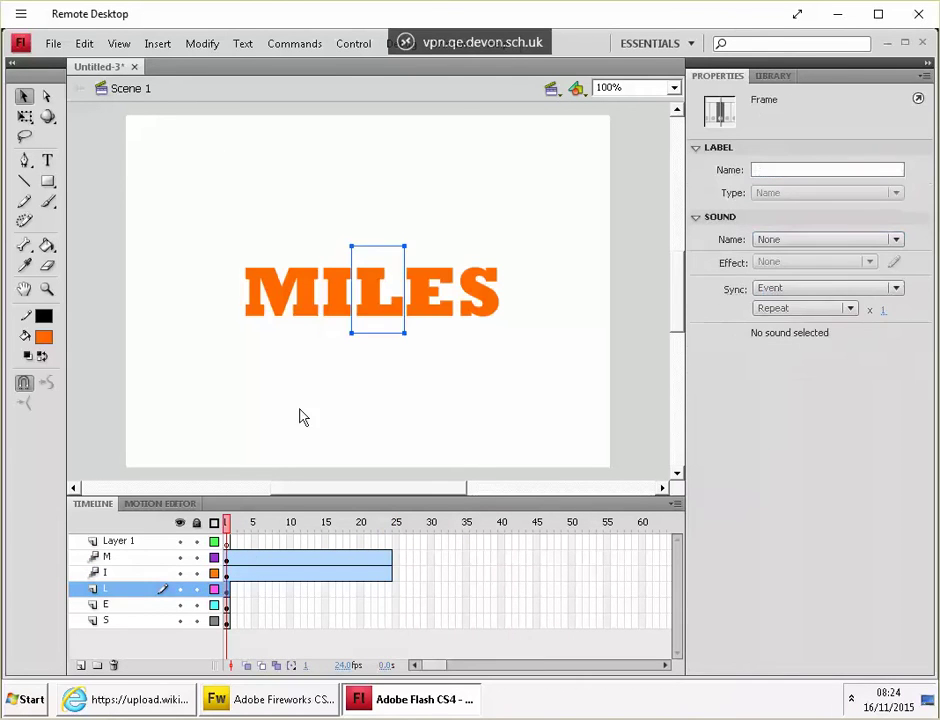
pyautogui.rightClick(363, 270)
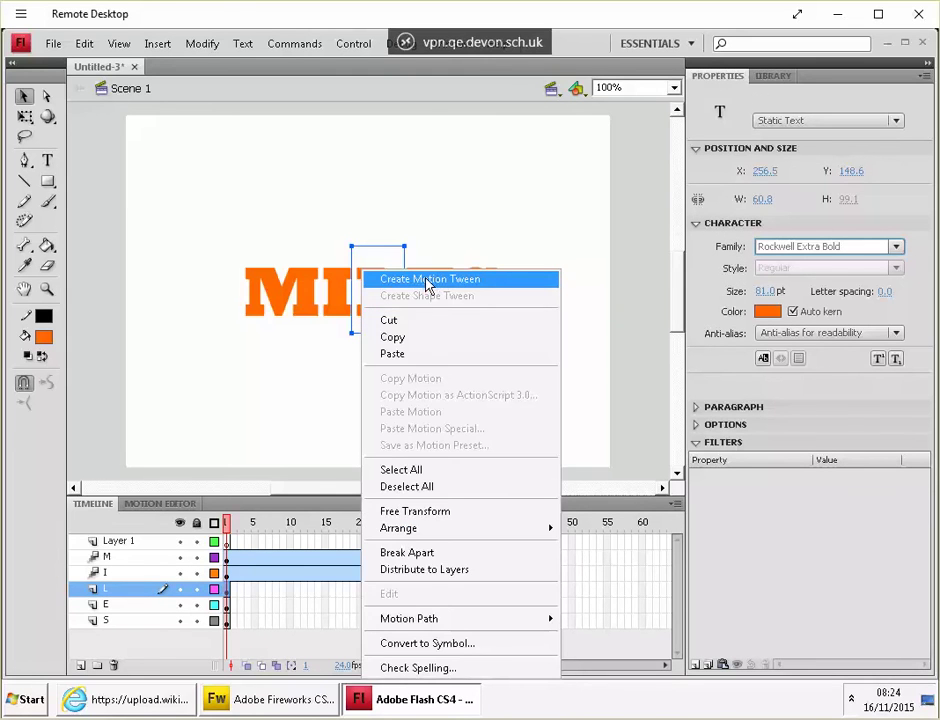
pyautogui.click(428, 280)
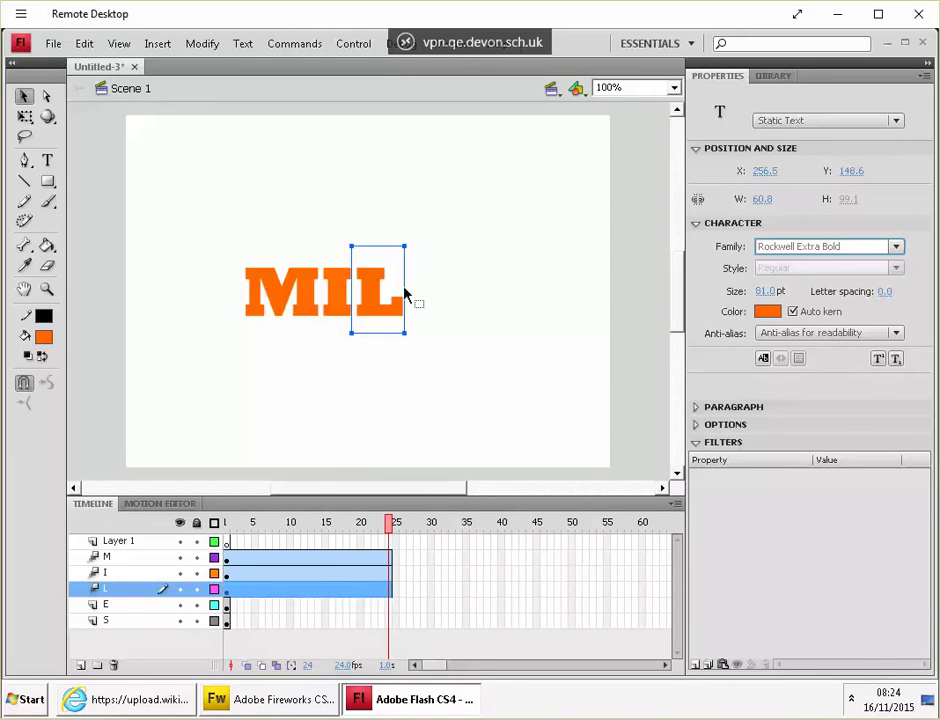
pyautogui.click(227, 605)
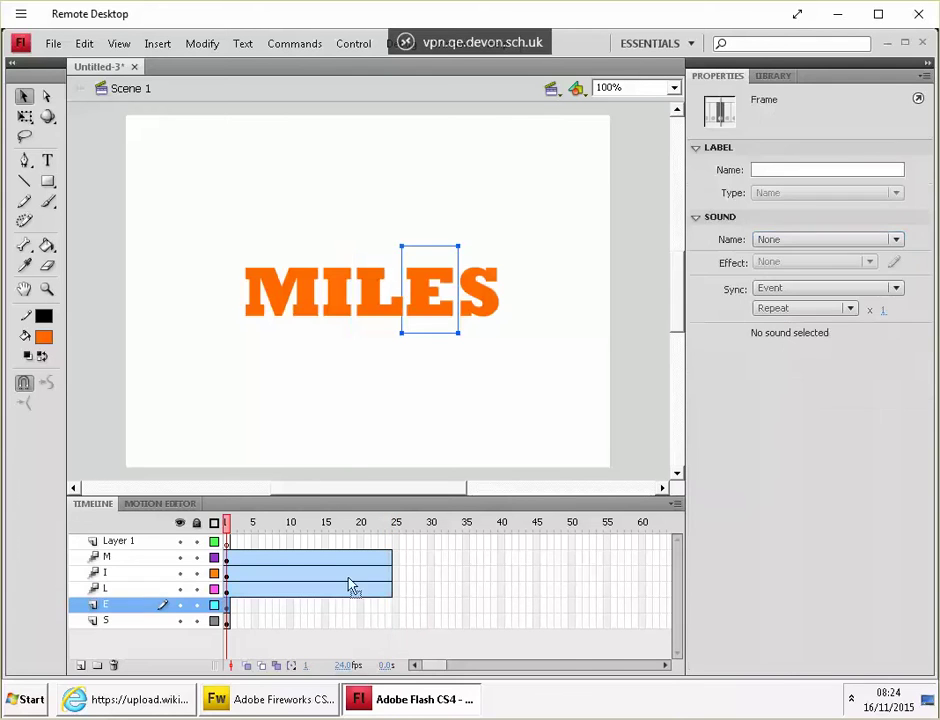
pyautogui.rightClick(427, 272)
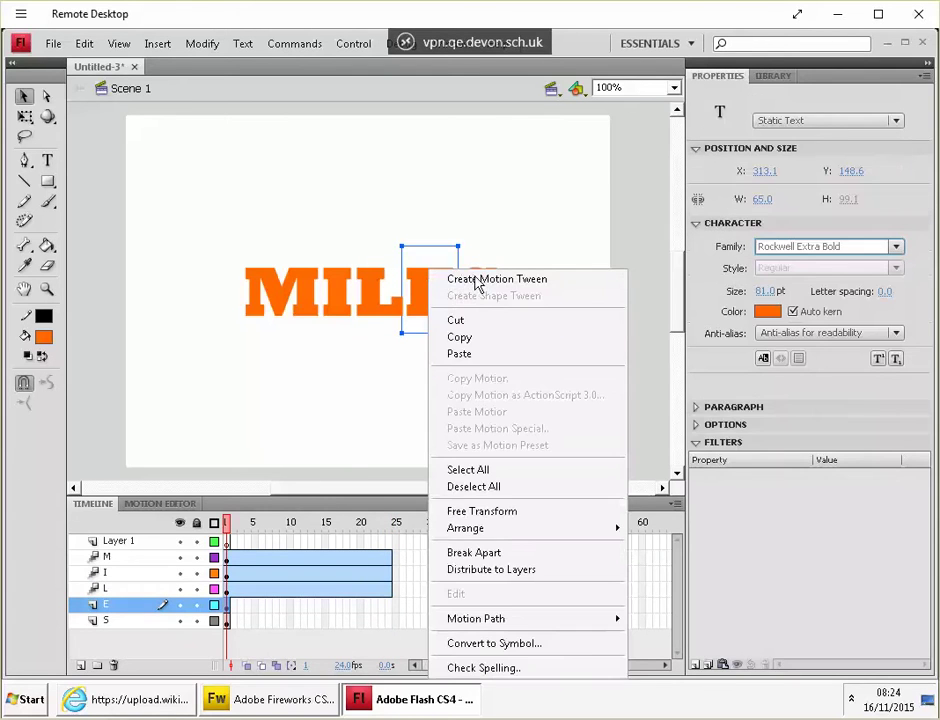
pyautogui.click(420, 280)
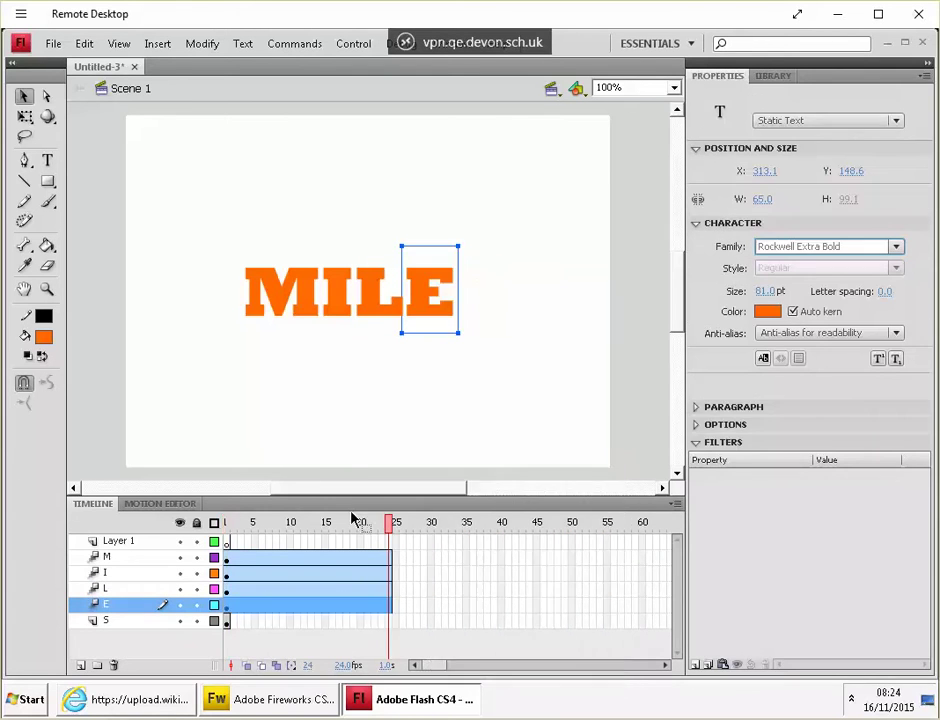
pyautogui.click(229, 624)
pyautogui.rightClick(487, 271)
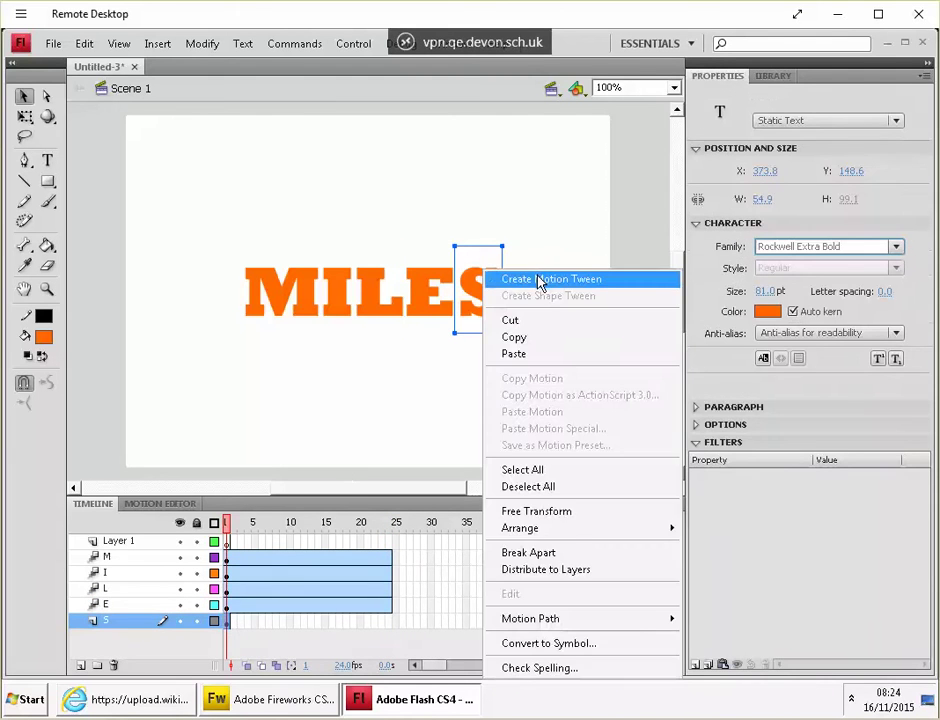
pyautogui.click(540, 280)
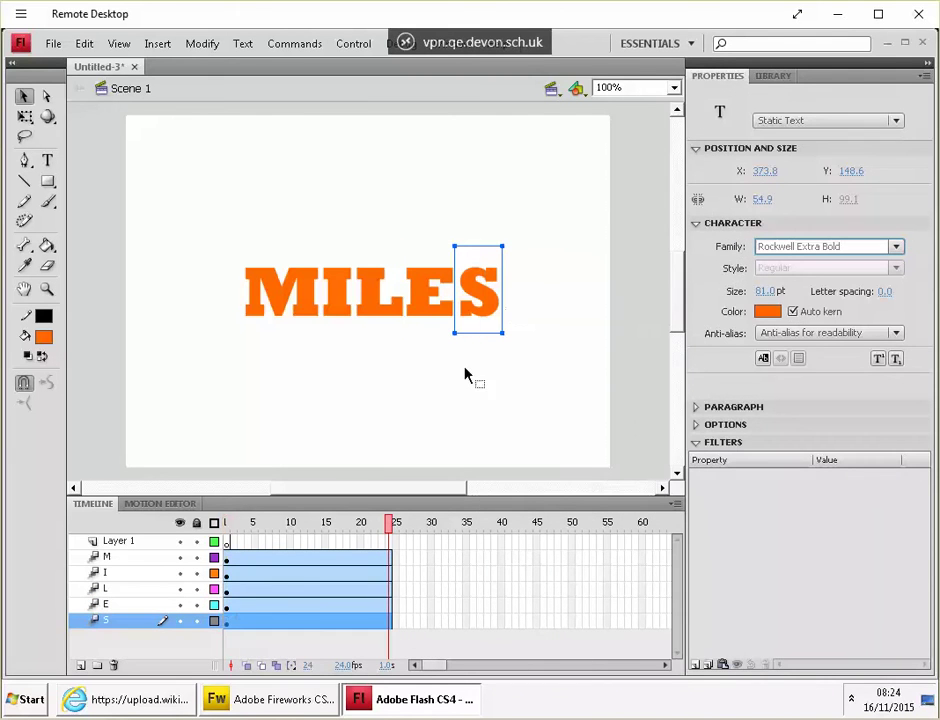
pyautogui.click(390, 563)
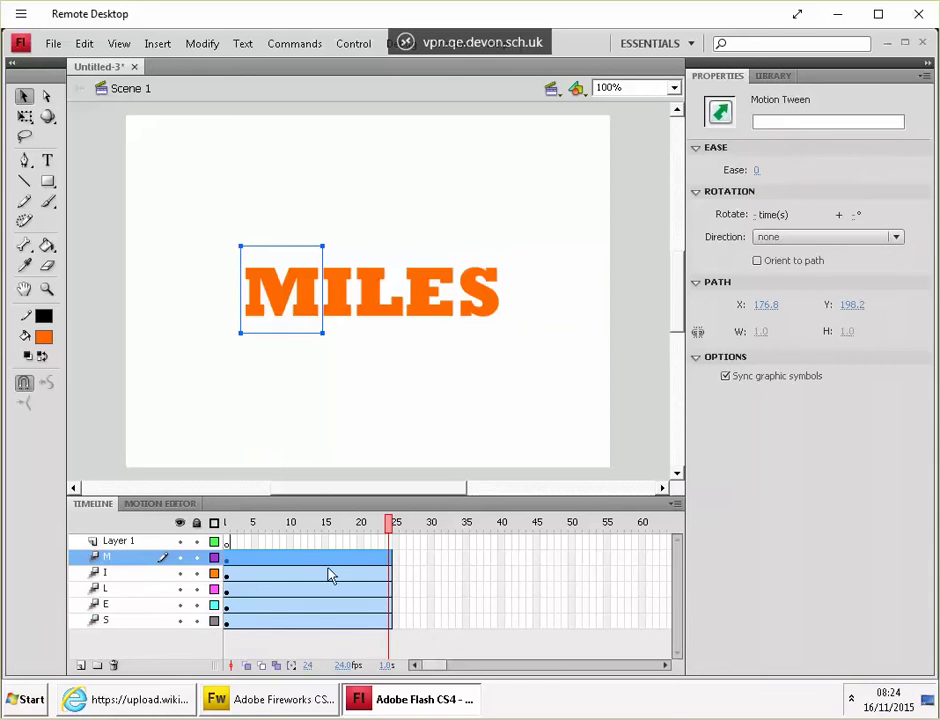
# At frame 24, move M left, I top-right, L top-left, E right and S below the stage
pyautogui.moveTo(294, 304); pyautogui.dragTo(86, 410)
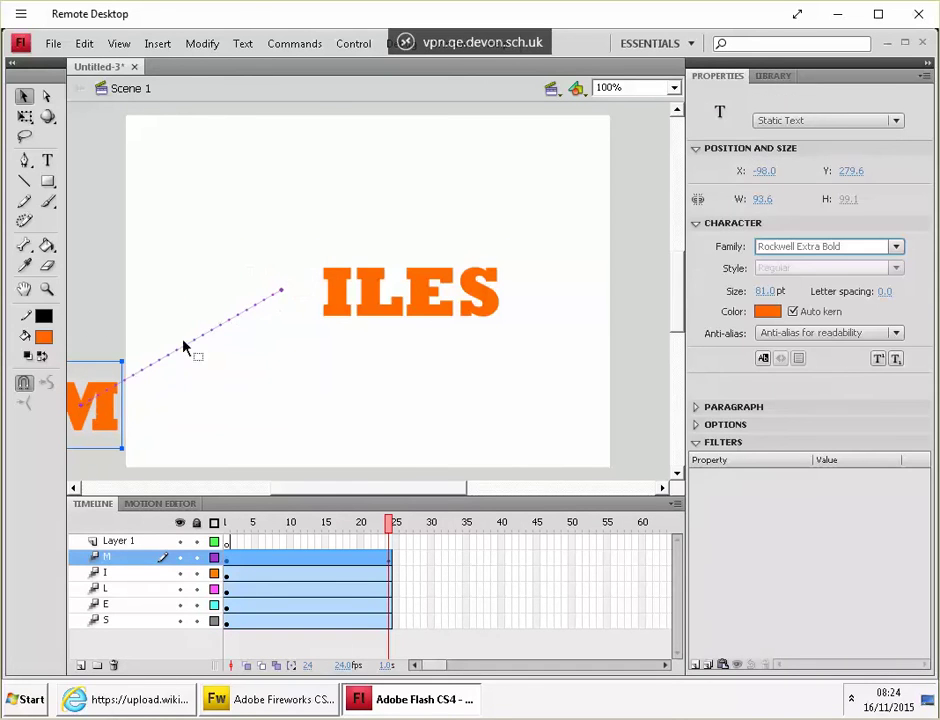
pyautogui.click(388, 572)
pyautogui.moveTo(339, 297); pyautogui.dragTo(650, 168)
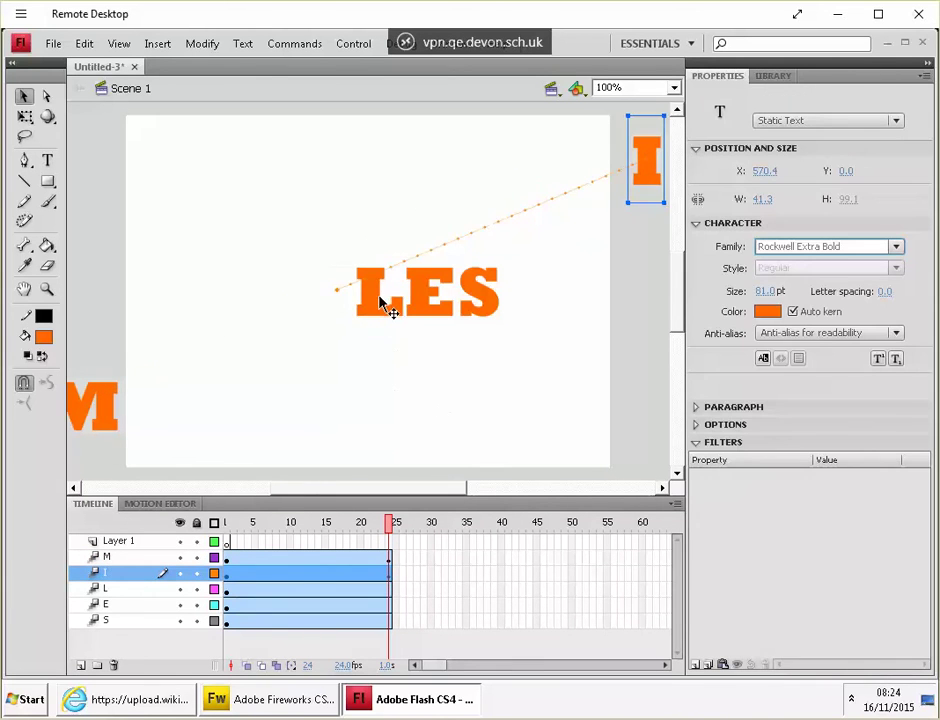
pyautogui.moveTo(390, 311); pyautogui.dragTo(96, 155)
pyautogui.click(432, 312)
pyautogui.moveTo(428, 304); pyautogui.dragTo(642, 436)
pyautogui.scroll(-2, 567, 386)
pyautogui.scroll(-2, 567, 386)
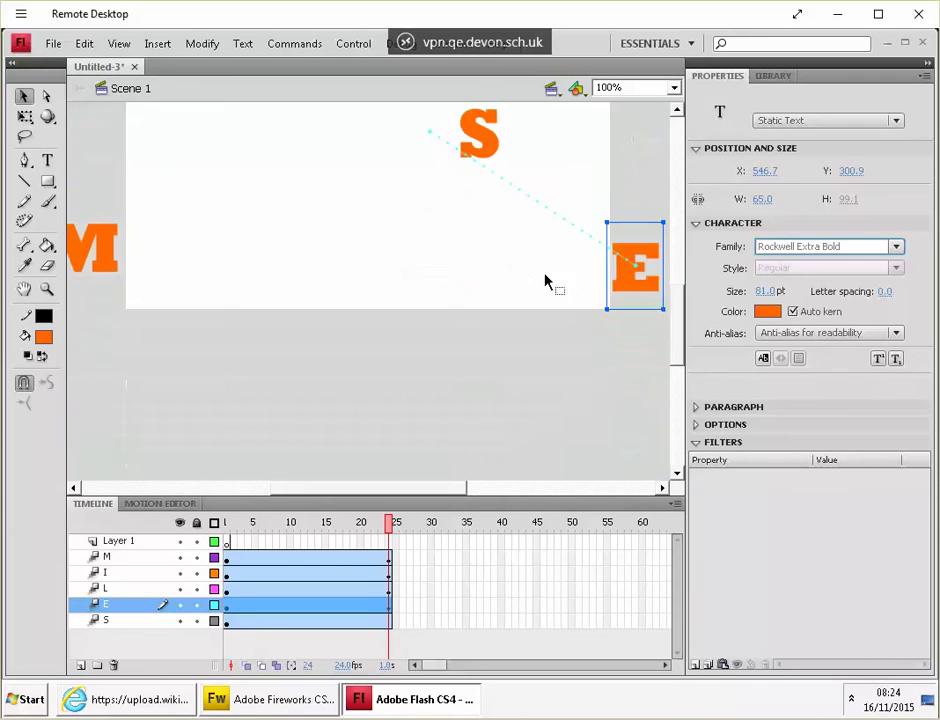
pyautogui.click(490, 157)
pyautogui.moveTo(492, 150); pyautogui.dragTo(294, 363)
pyautogui.scroll(8, 373, 394)
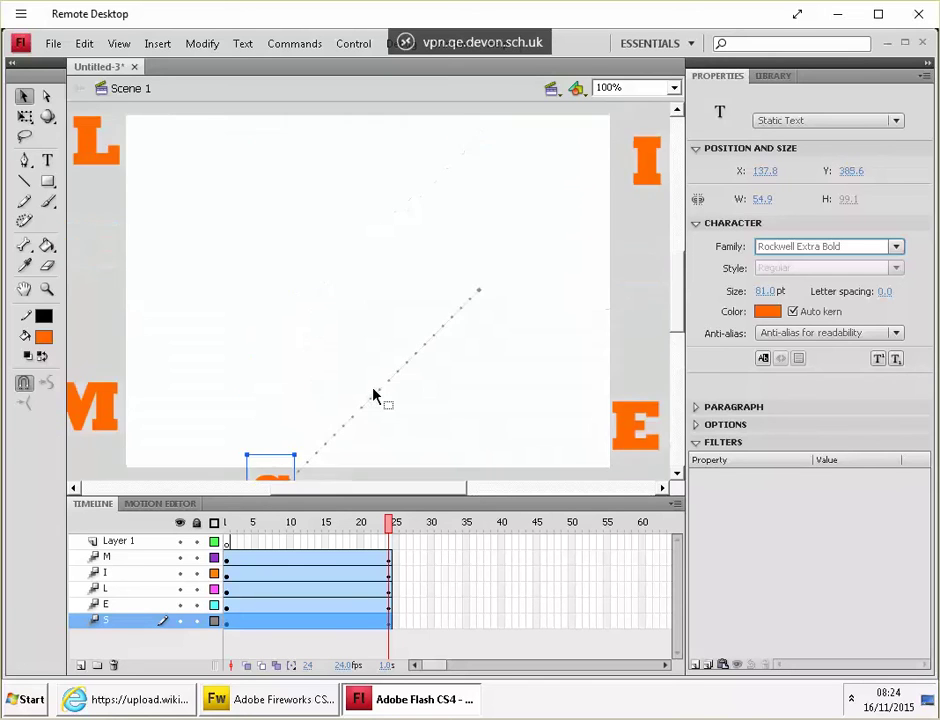
pyautogui.scroll(-4, 373, 394)
# Bend the S, M, L and I motion paths into curves
pyautogui.moveTo(393, 388); pyautogui.dragTo(426, 413)
pyautogui.click(90, 397)
pyautogui.moveTo(185, 346); pyautogui.dragTo(172, 293)
pyautogui.moveTo(248, 284); pyautogui.dragTo(200, 352)
pyautogui.click(94, 170)
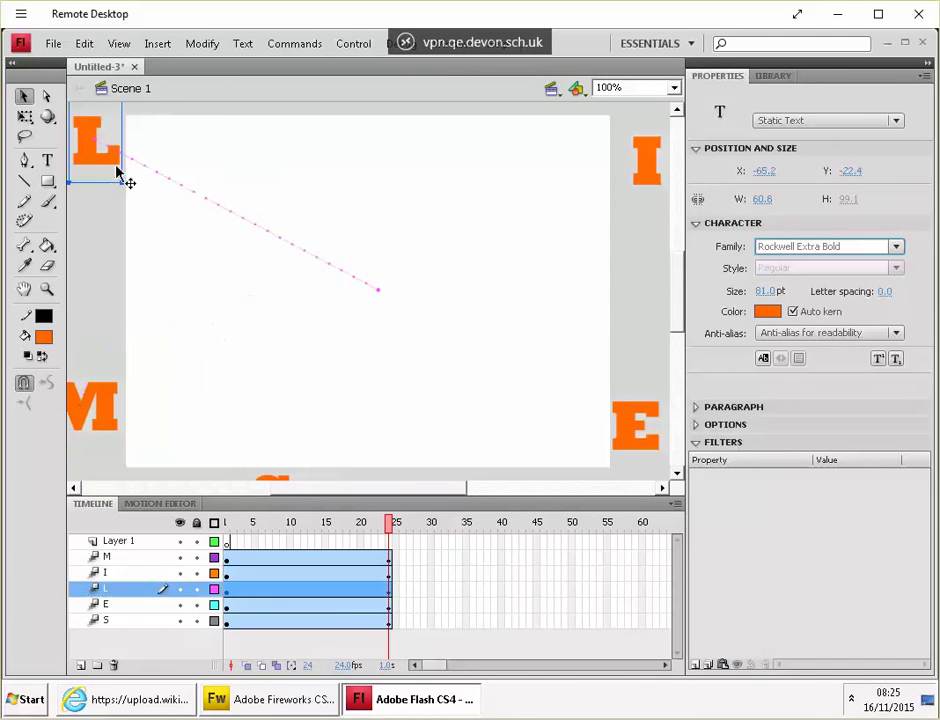
pyautogui.moveTo(193, 208); pyautogui.dragTo(380, 384)
pyautogui.click(650, 172)
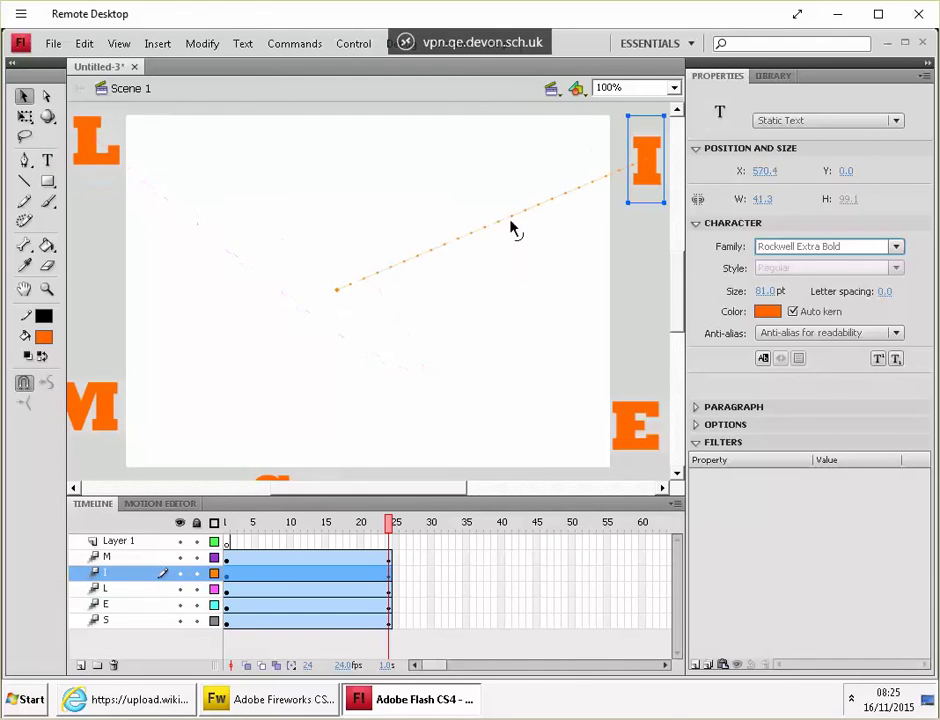
pyautogui.moveTo(499, 230); pyautogui.dragTo(310, 241)
# Curve the I motion path upward and bend the E motion path
pyautogui.click(436, 248)
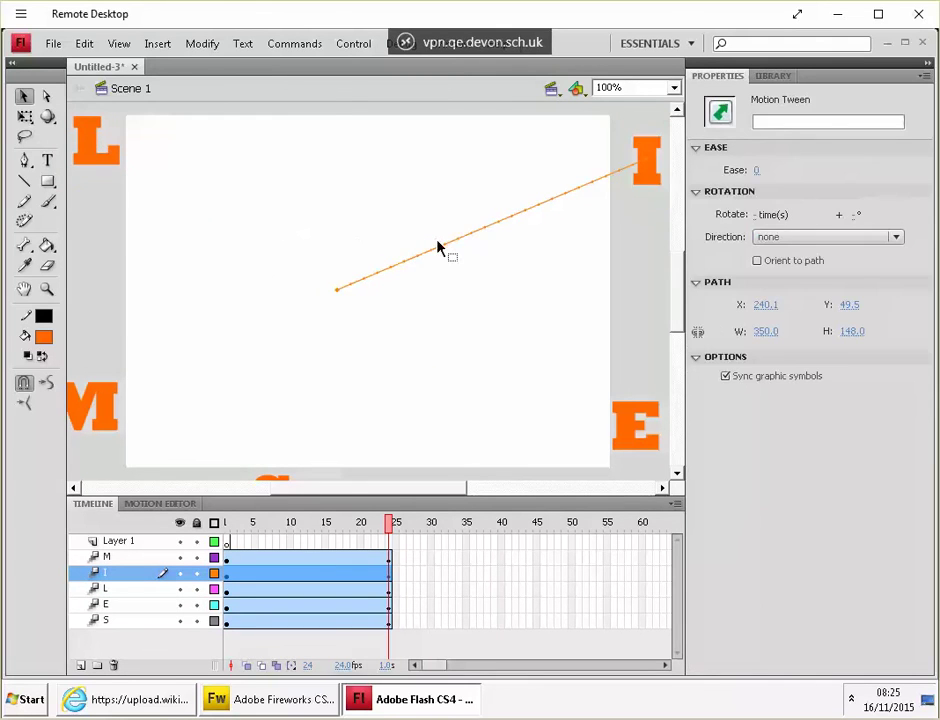
pyautogui.click(447, 254)
pyautogui.moveTo(475, 241); pyautogui.dragTo(407, 162)
pyautogui.click(625, 432)
pyautogui.moveTo(625, 432); pyautogui.dragTo(610, 310)
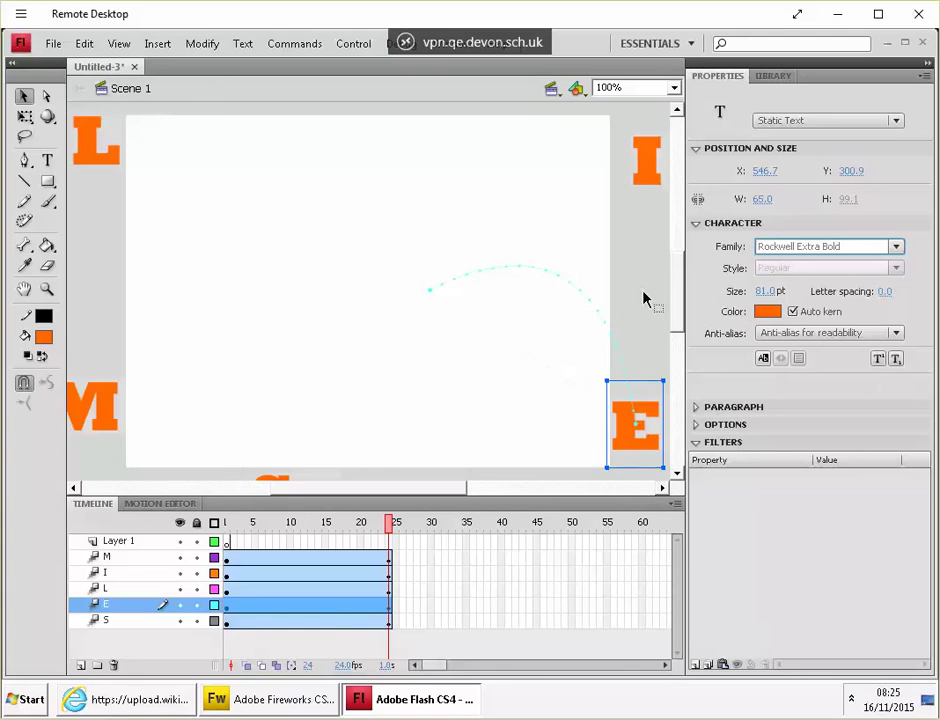
# Set the E tween's Rotate count to 8 clockwise turns
pyautogui.click(335, 607)
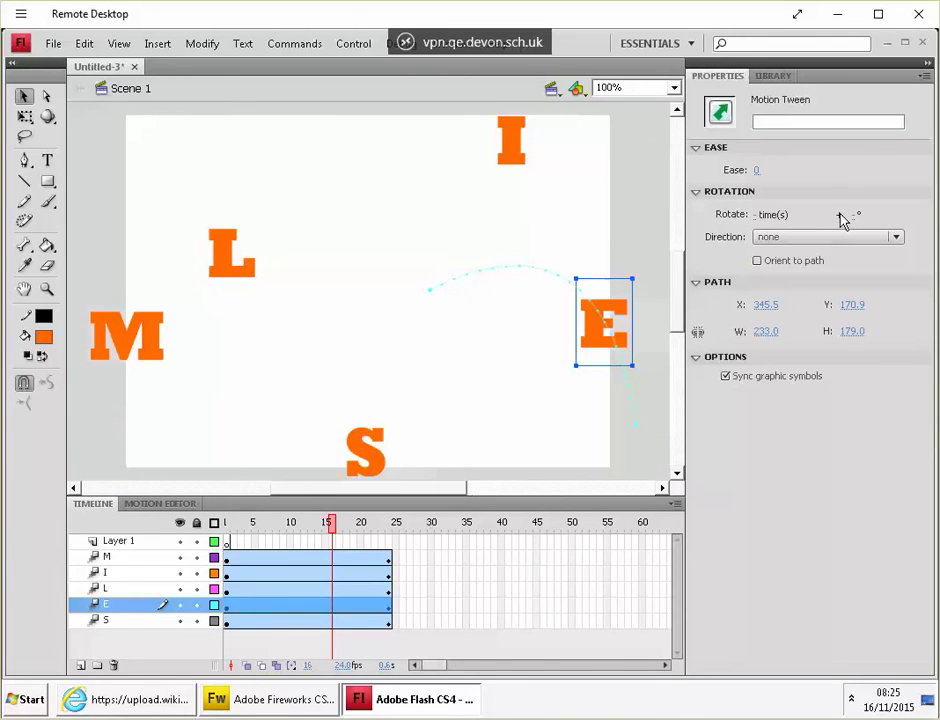
pyautogui.click(758, 216)
pyautogui.write('8')
pyautogui.press('Return')
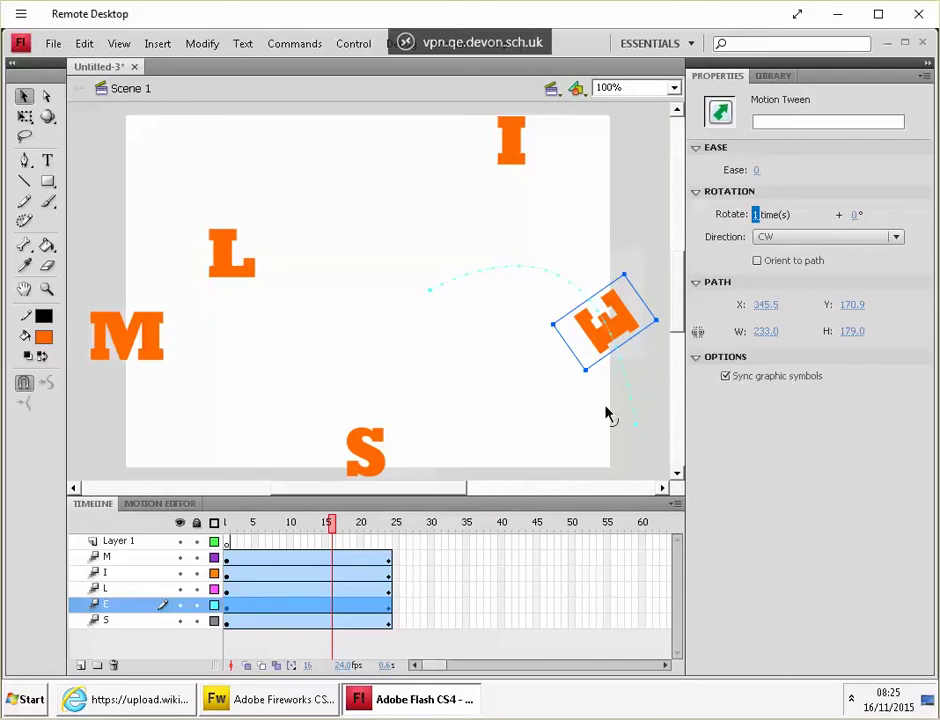
pyautogui.click(372, 456)
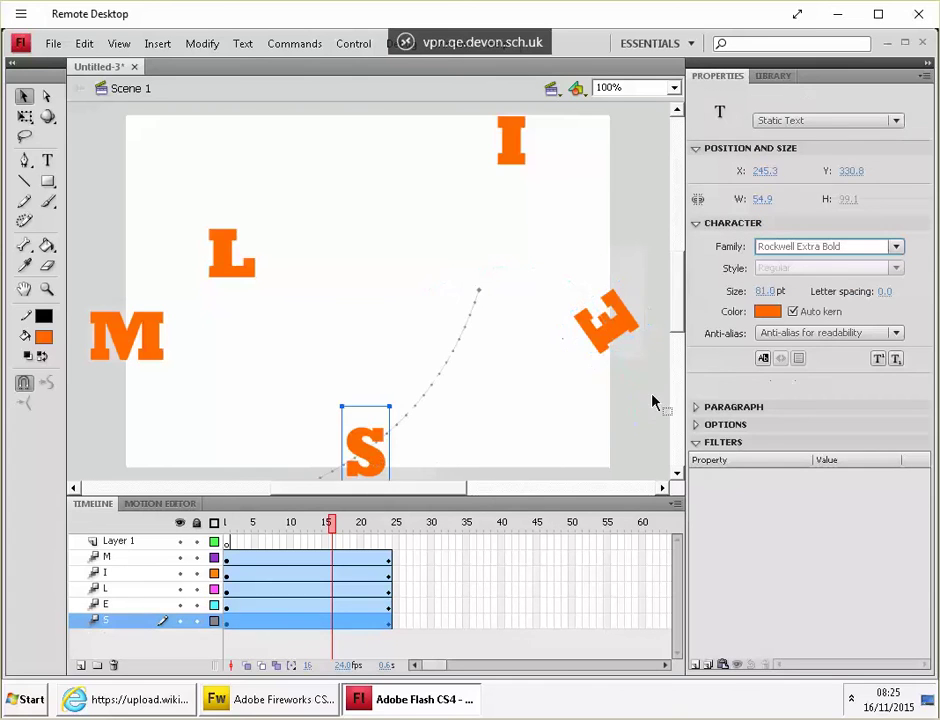
# Play the animation on the timeline, then test the movie in the player window
pyautogui.press('Return')
pyautogui.scroll(-3, 424, 318)
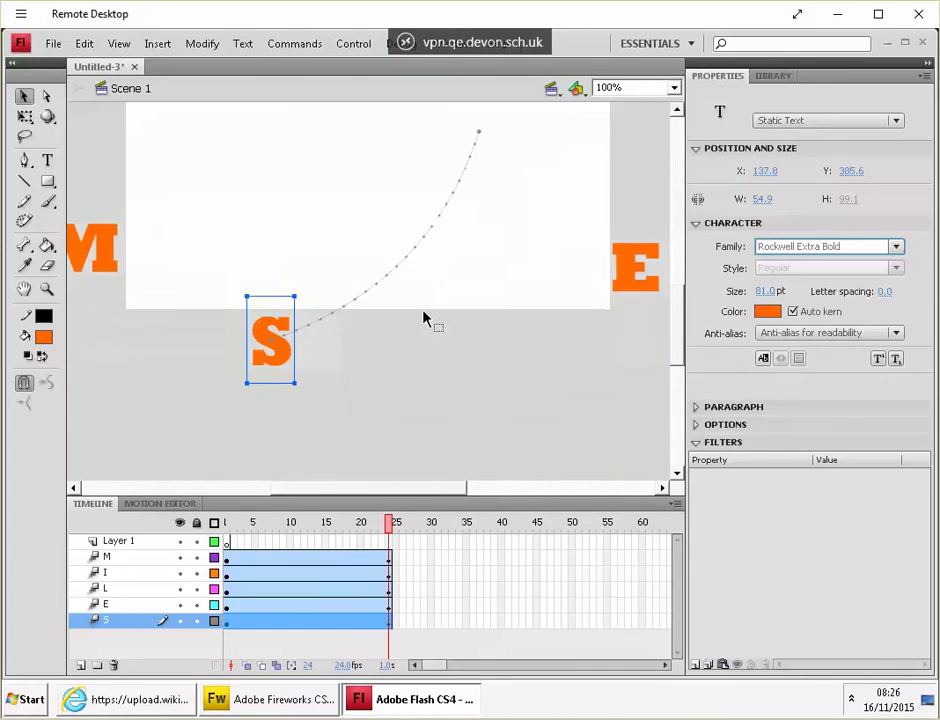
pyautogui.scroll(4, 423, 318)
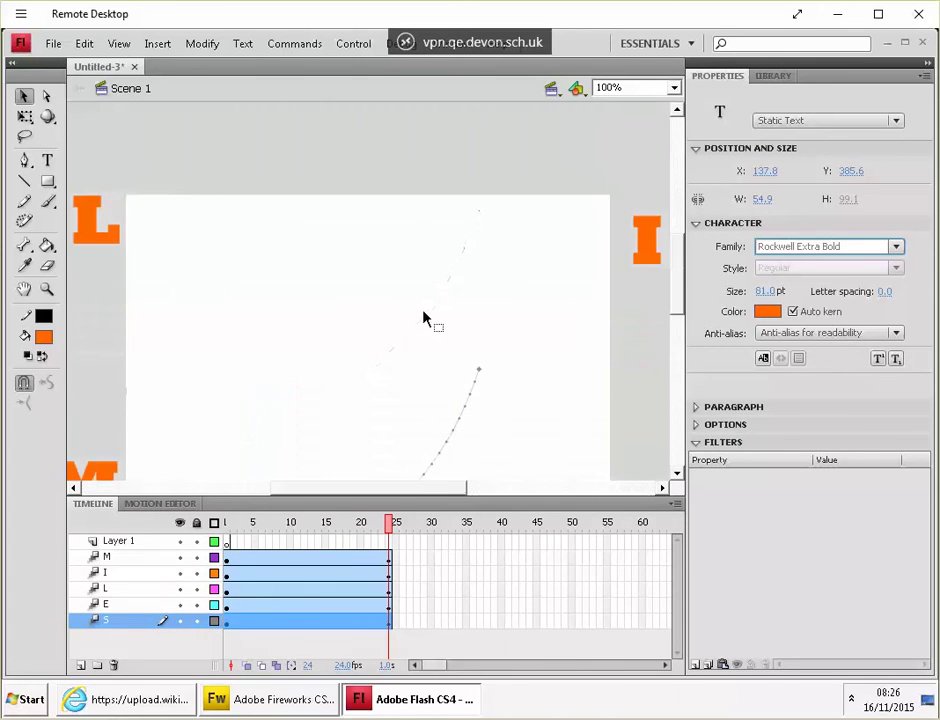
pyautogui.scroll(-4, 608, 340)
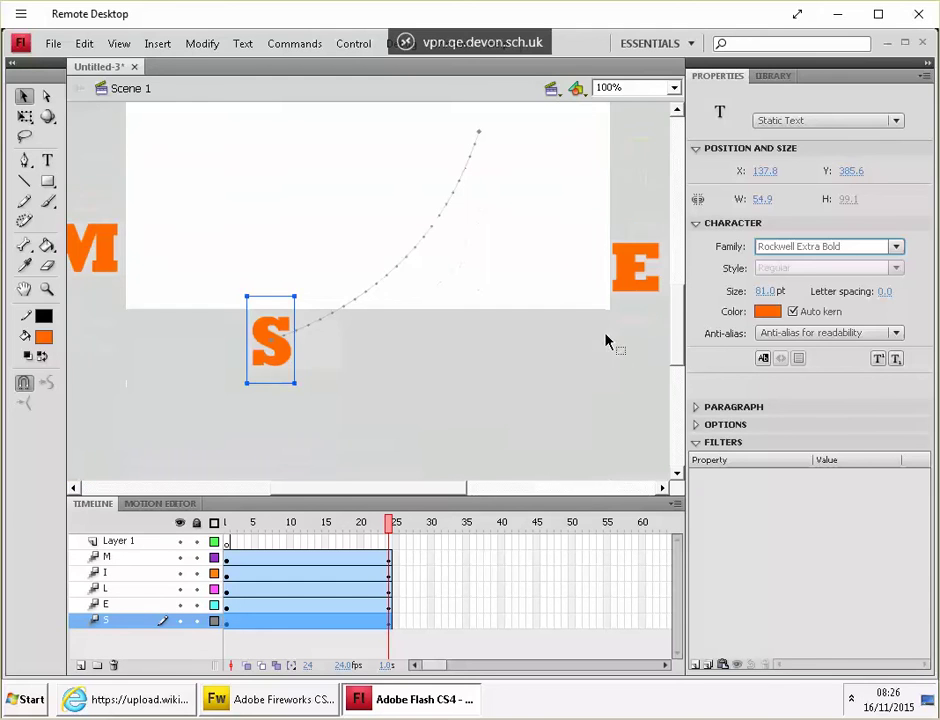
pyautogui.press('Return')
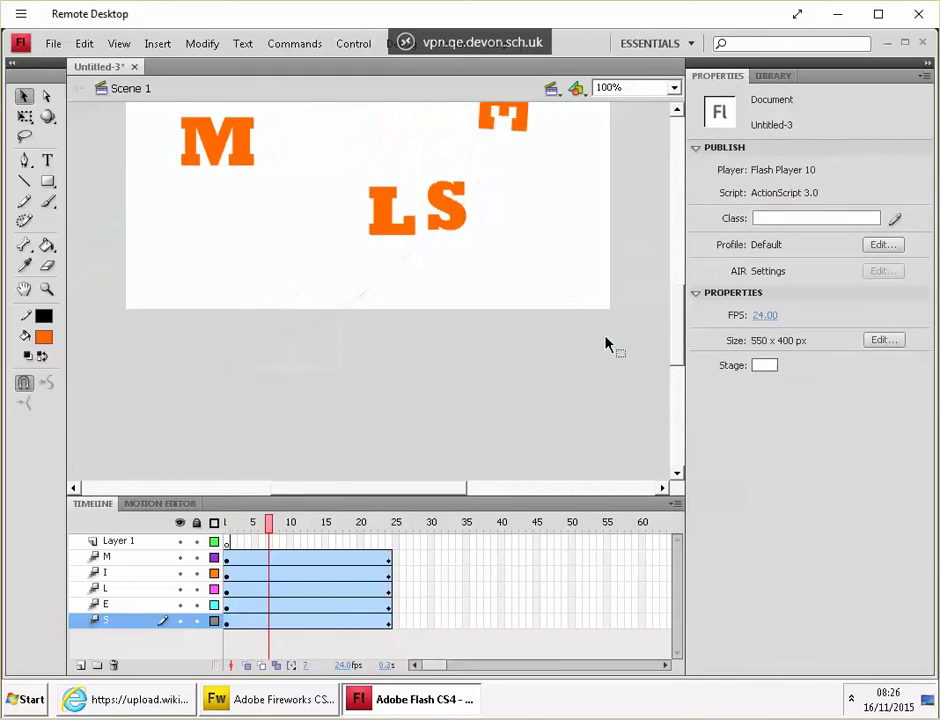
pyautogui.press('Return')
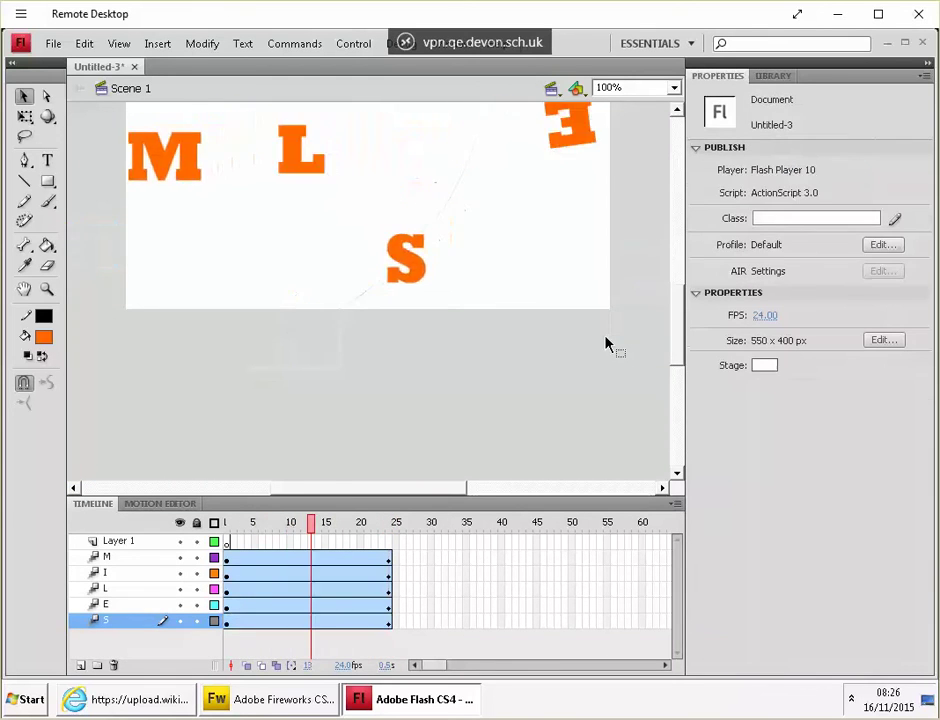
pyautogui.scroll(4, 507, 318)
pyautogui.scroll(1, 507, 318)
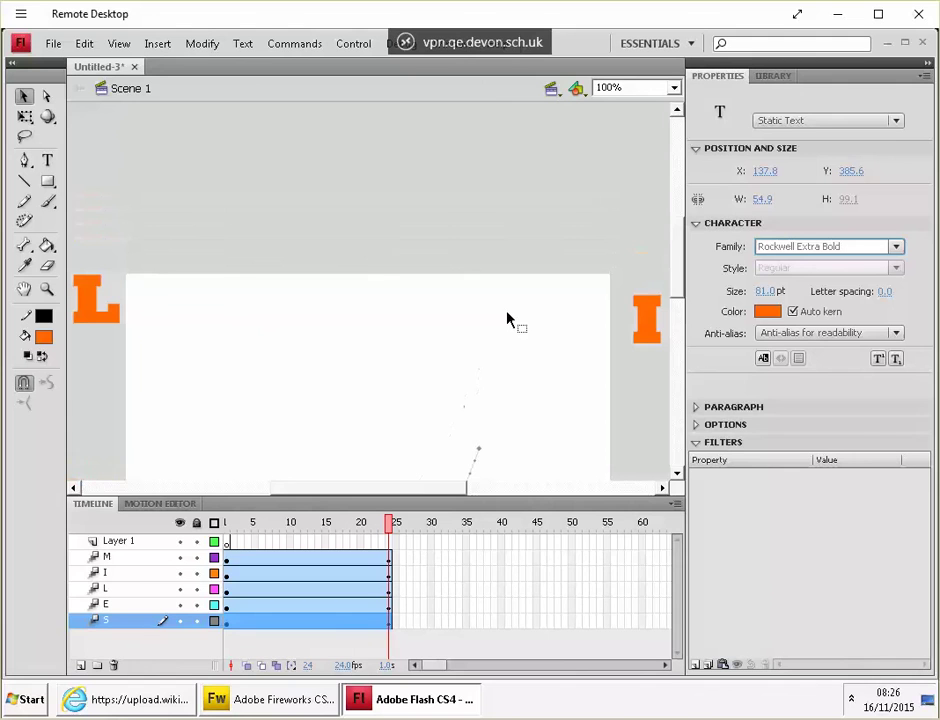
pyautogui.hotkey('ctrl', 'Return')
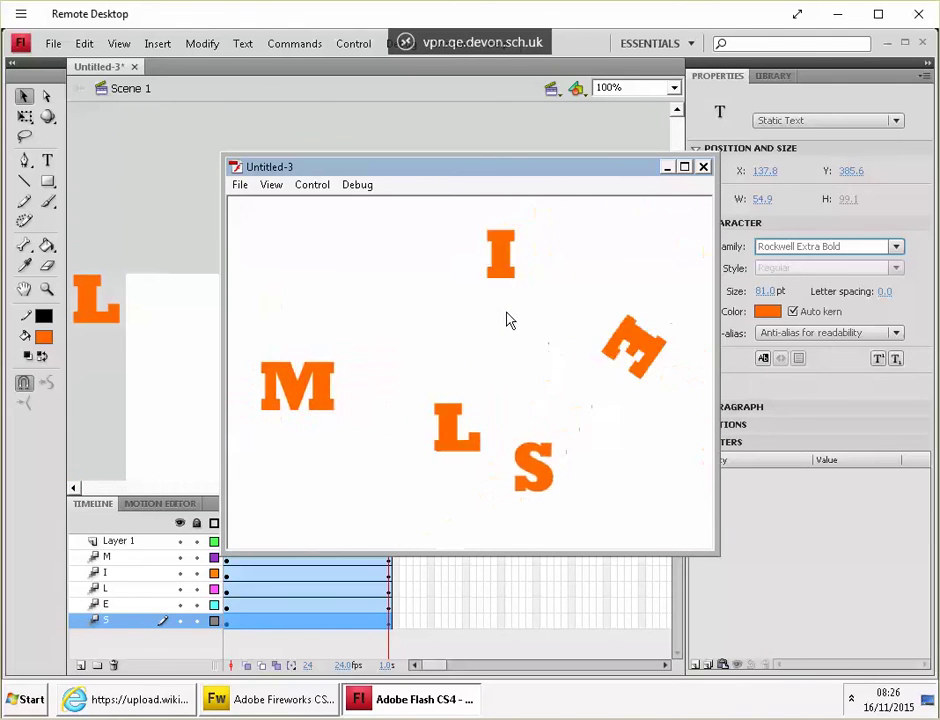